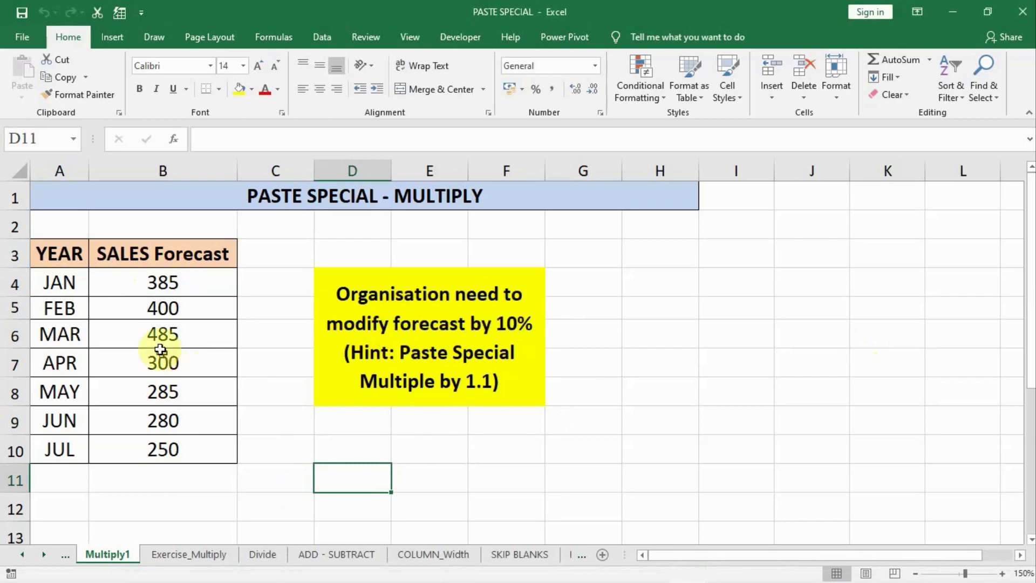
Enter the multiplier 1.1 in cell D9 and copy it
click(163, 279)
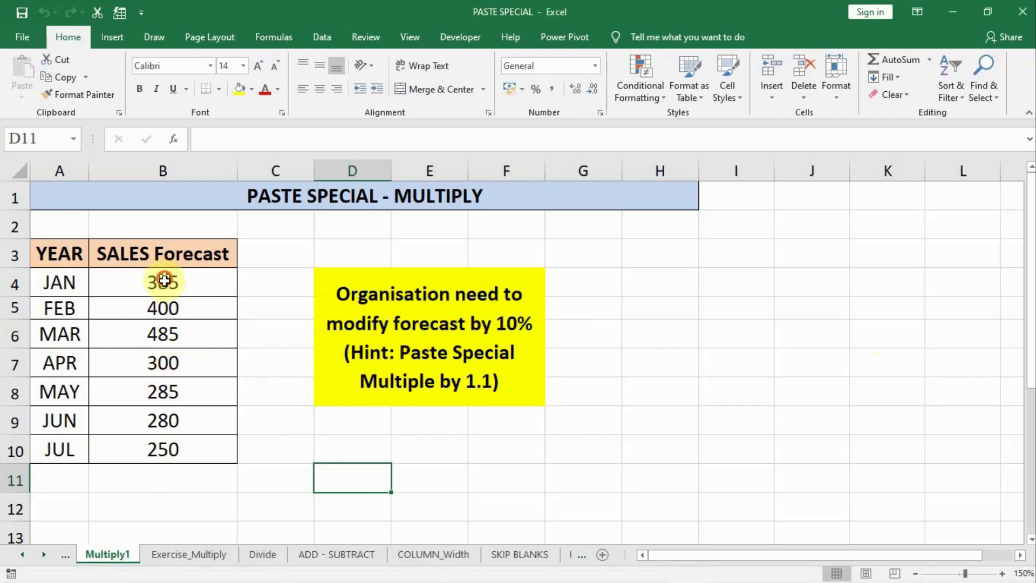
drag(164, 280, 163, 450)
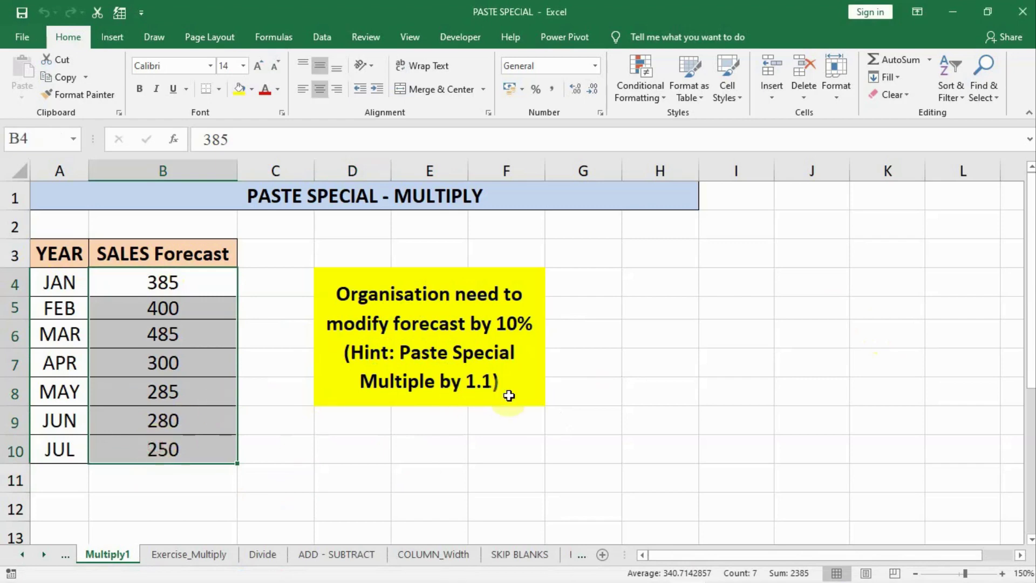
click(359, 422)
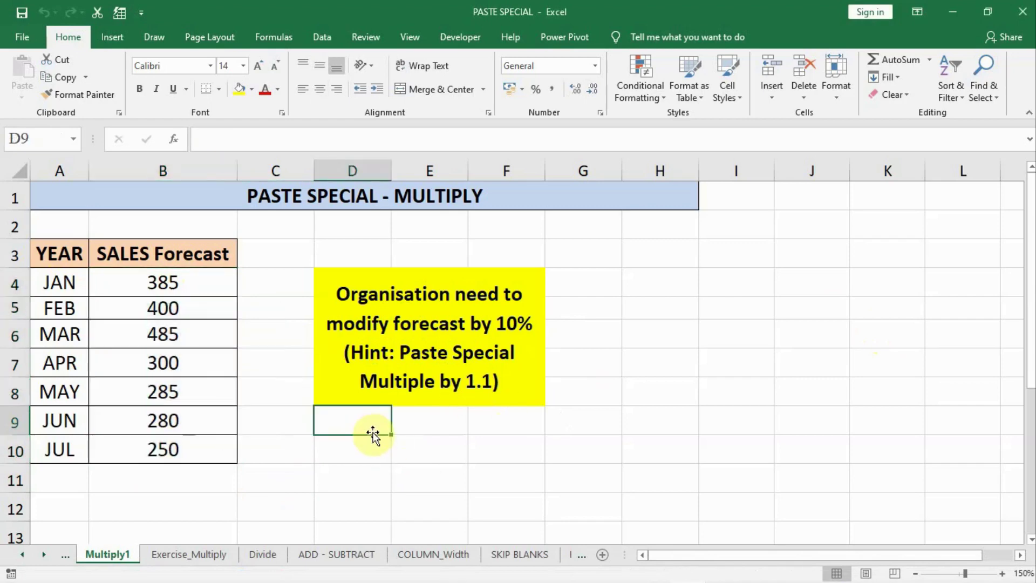
text(1.1)
key(Return)
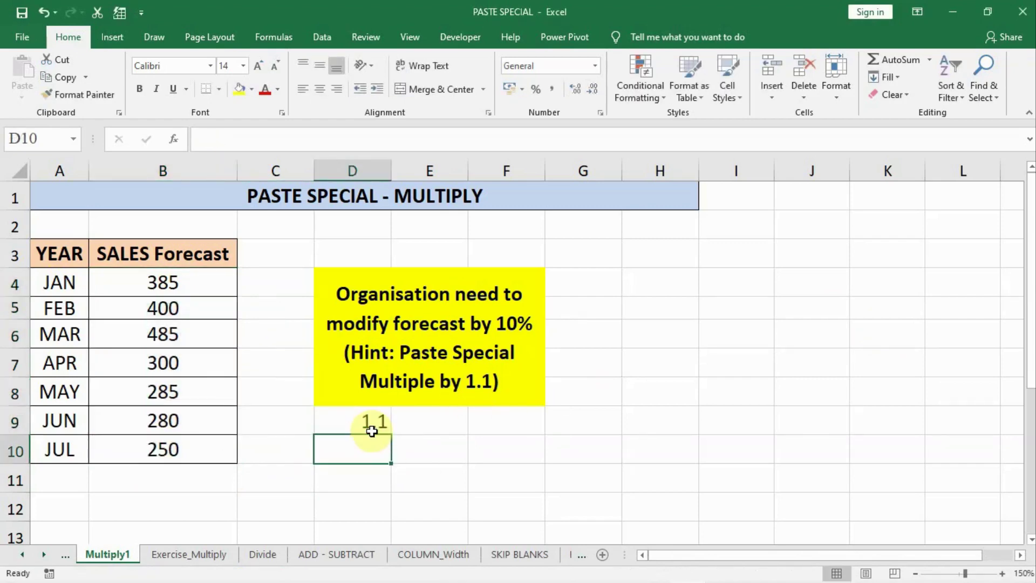
click(371, 423)
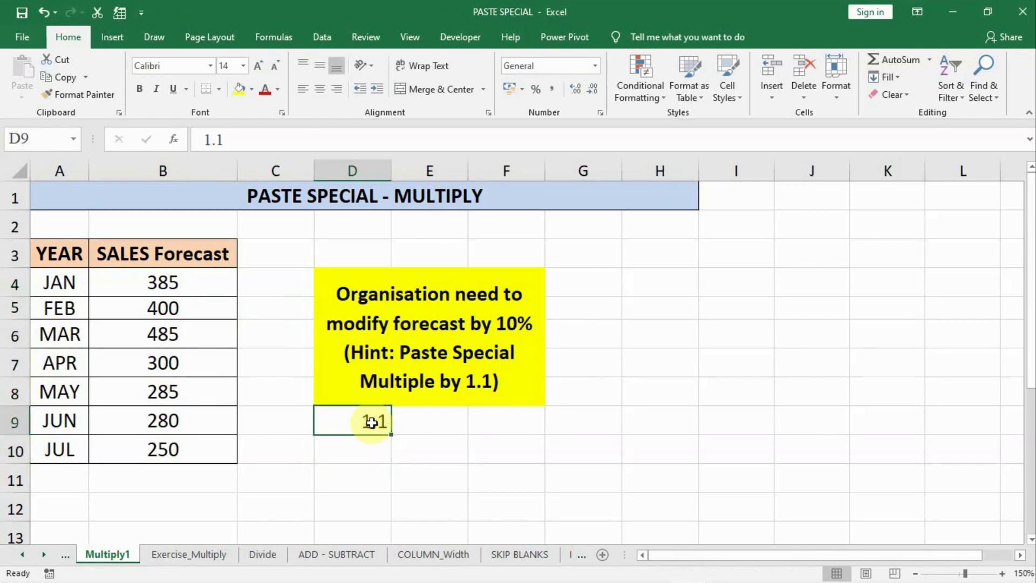
key(ctrl+c)
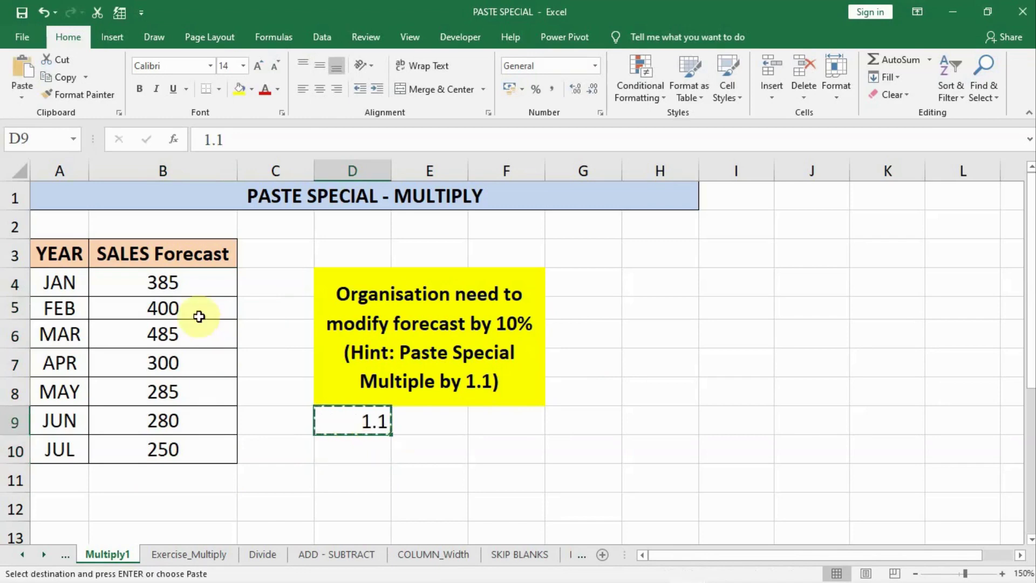
Multiply the JAN–JUL forecasts in B4:B10 by 1.1 with Paste Special Multiply
drag(150, 277, 136, 448)
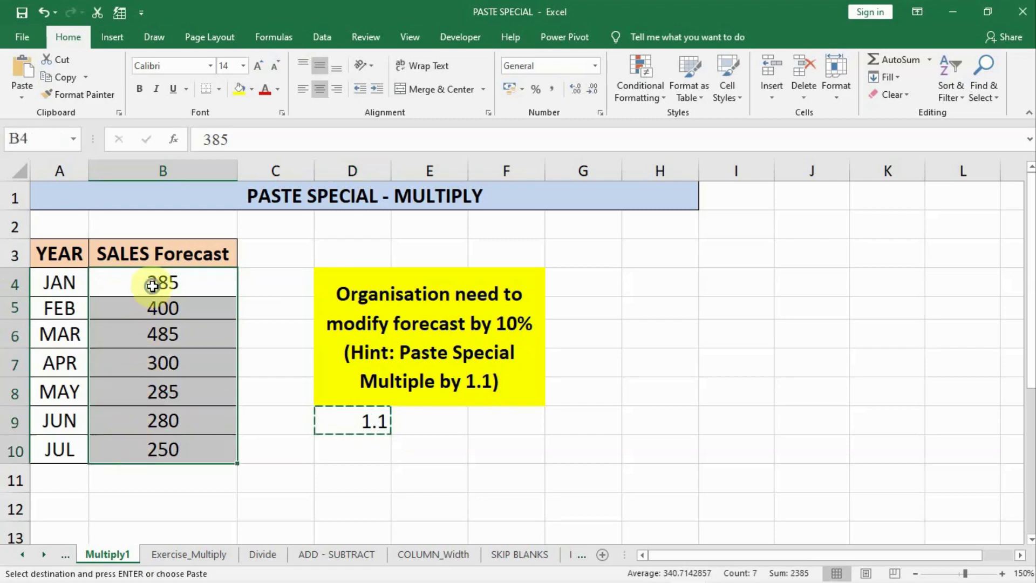
right_click(153, 286)
click(177, 343)
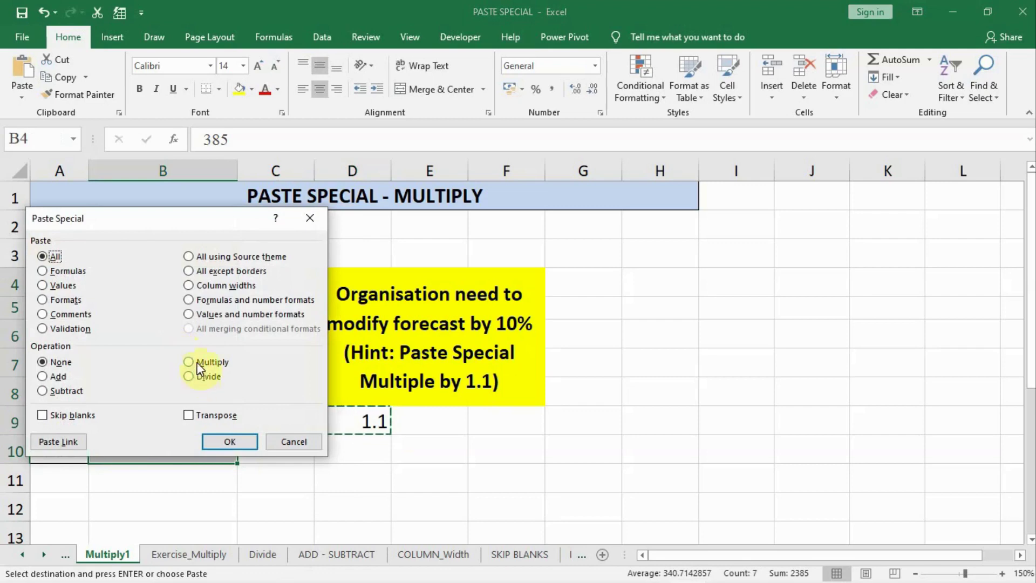
click(199, 363)
click(214, 445)
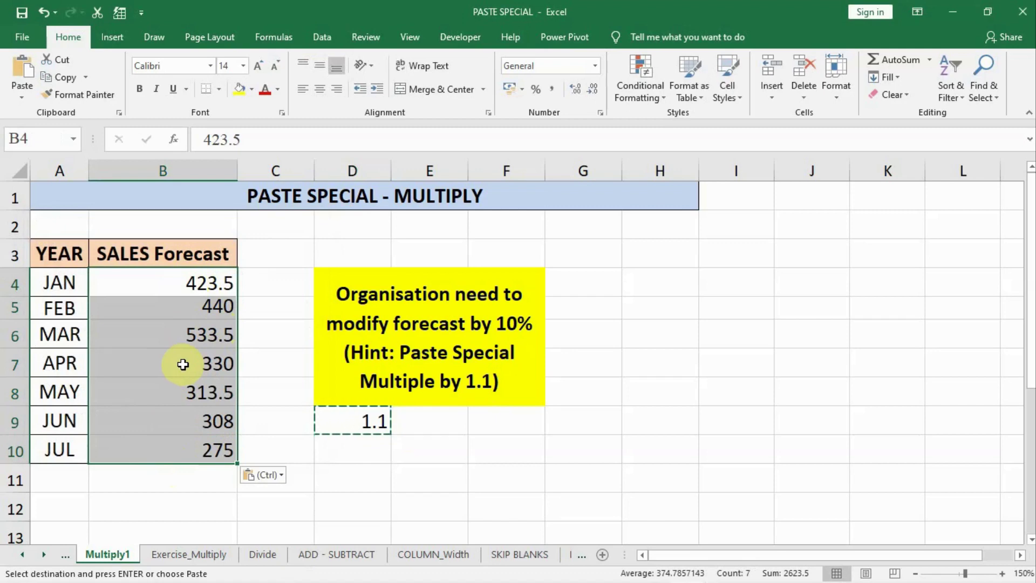
Switch to the Exercise_Multiply sheet and select the Total values E3:E14
click(180, 550)
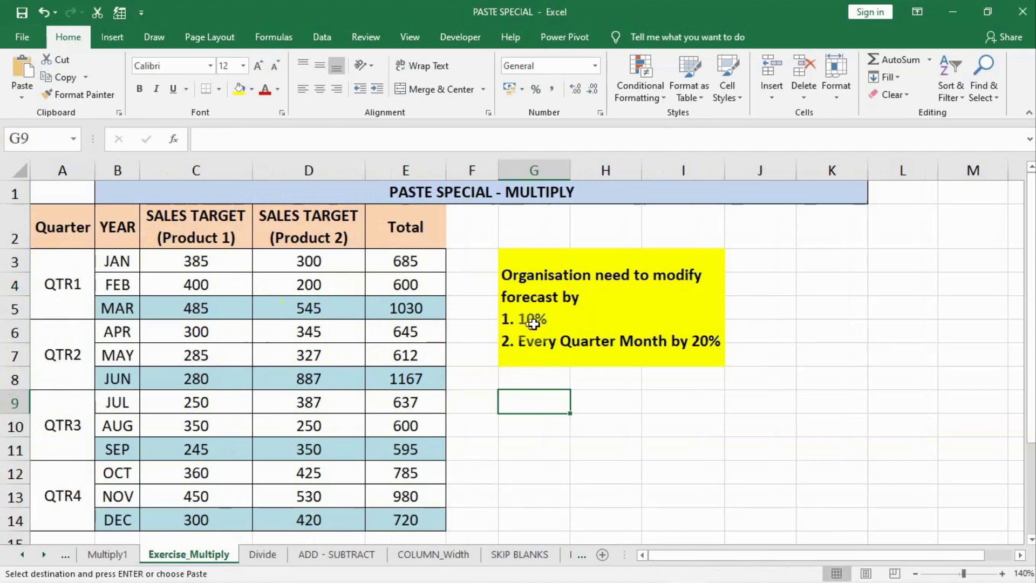
drag(396, 258, 390, 519)
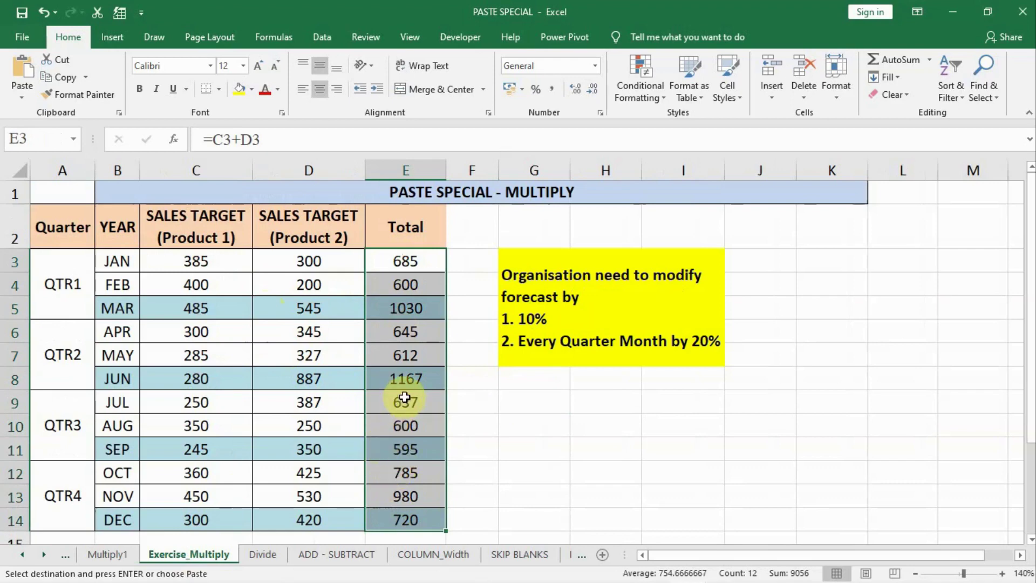
Enter 1.1 in G9, copy it, and select the twelve monthly totals E3:E14
click(533, 406)
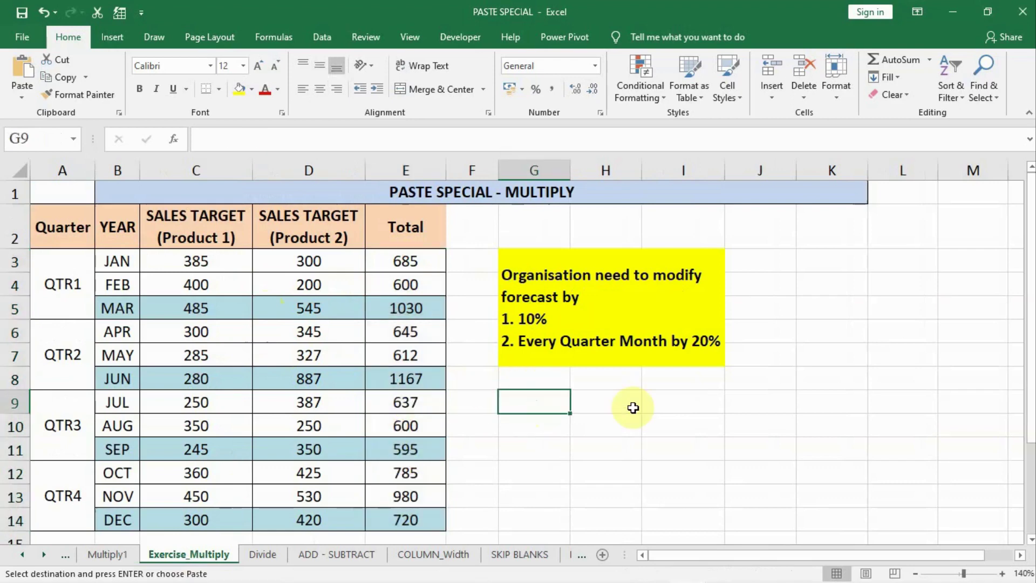
text(1.1)
key(Return)
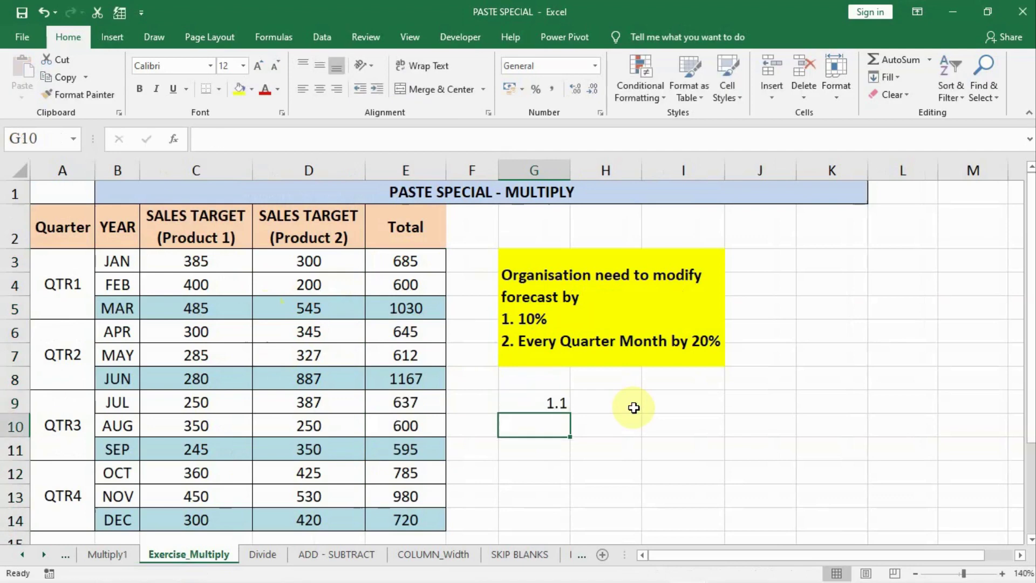
click(540, 406)
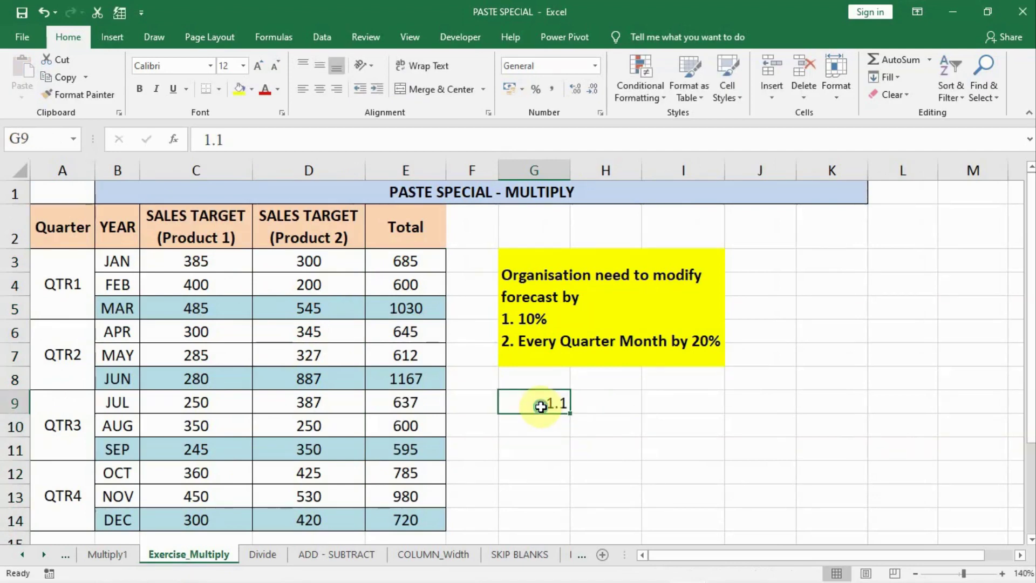
key(ctrl+c)
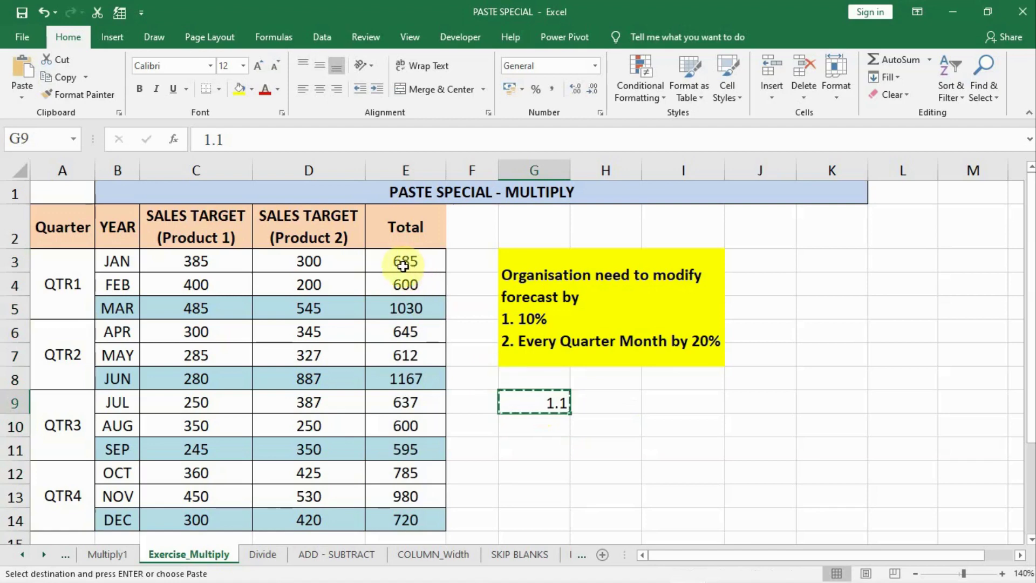
click(393, 259)
drag(394, 258, 398, 518)
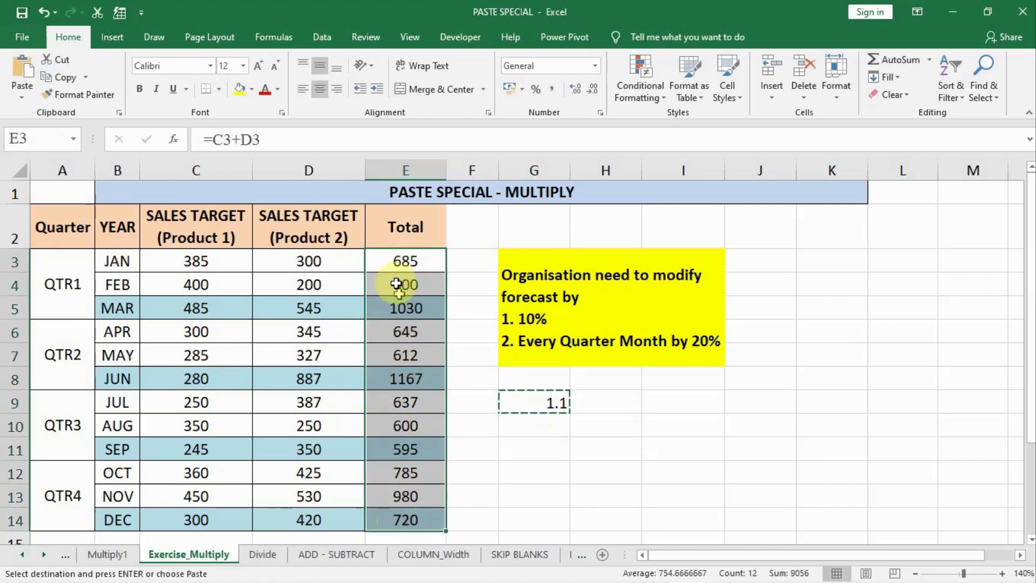
click(18, 98)
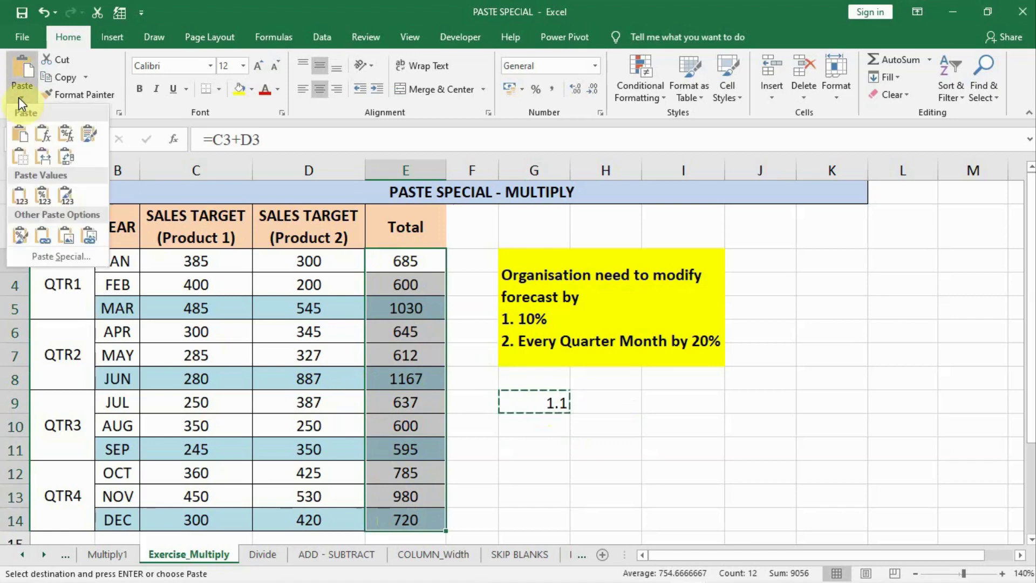
click(43, 256)
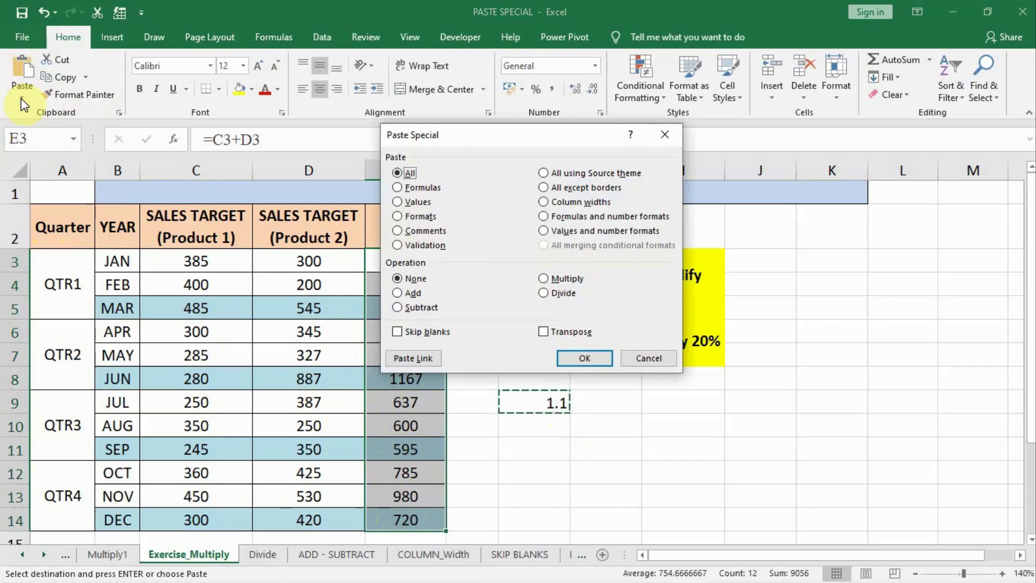
click(546, 279)
click(585, 358)
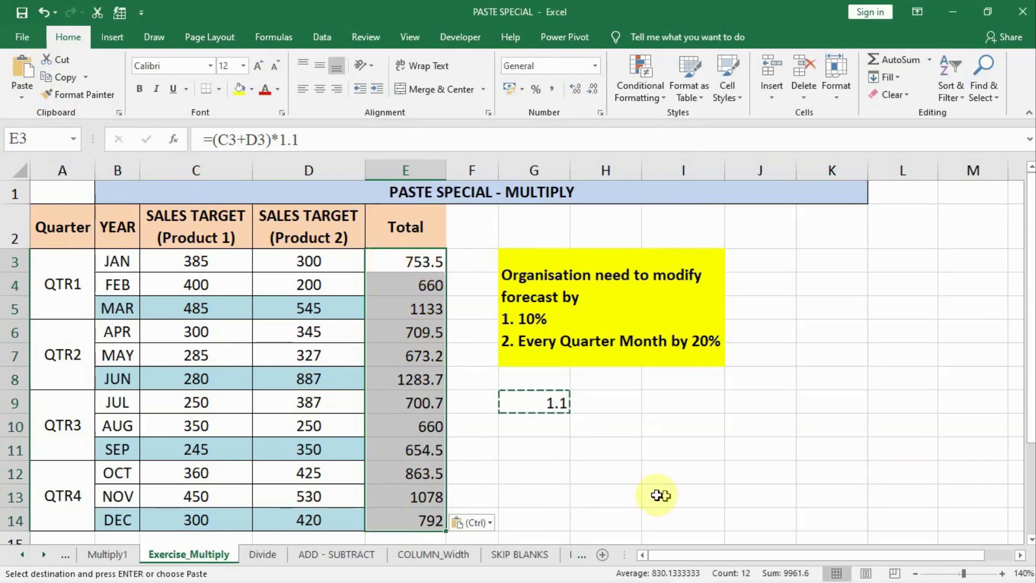
key(ctrl+z)
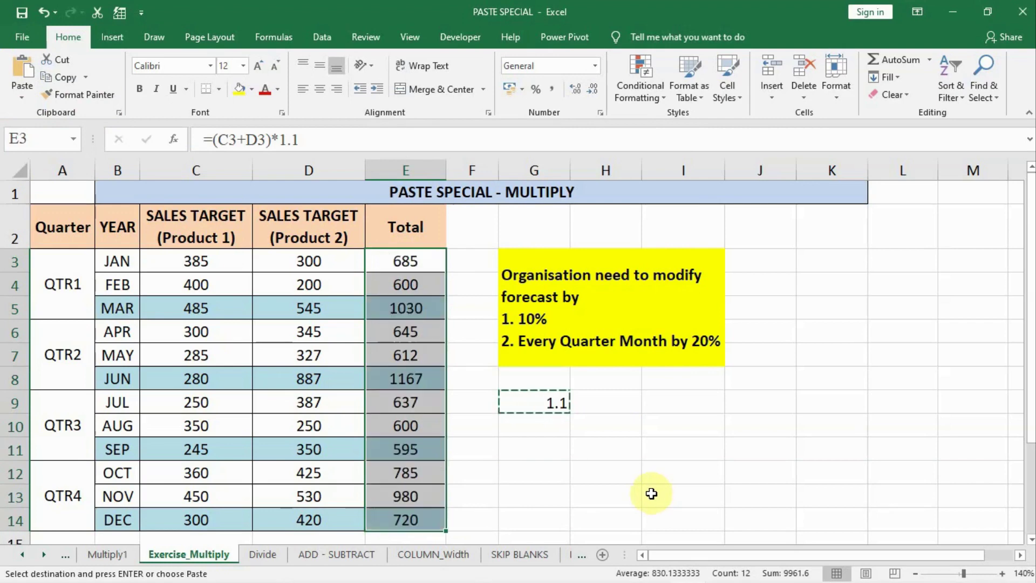
key(Escape)
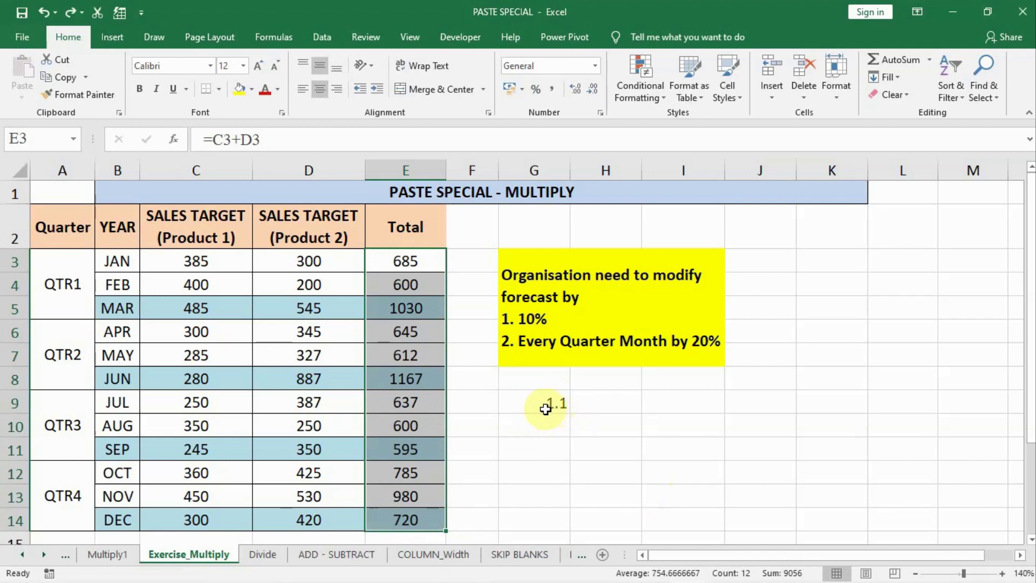
drag(107, 306, 384, 309)
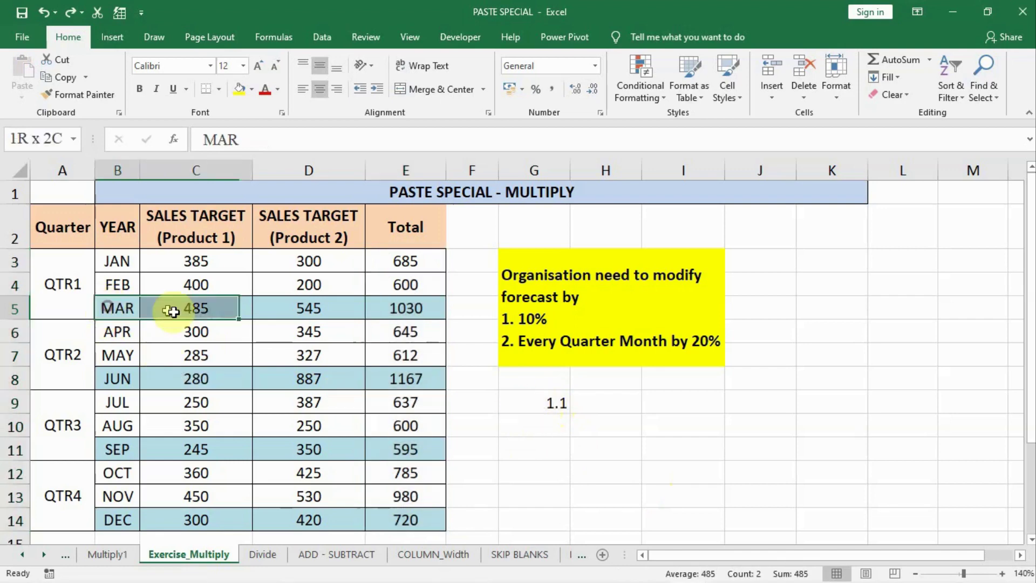
click(405, 306)
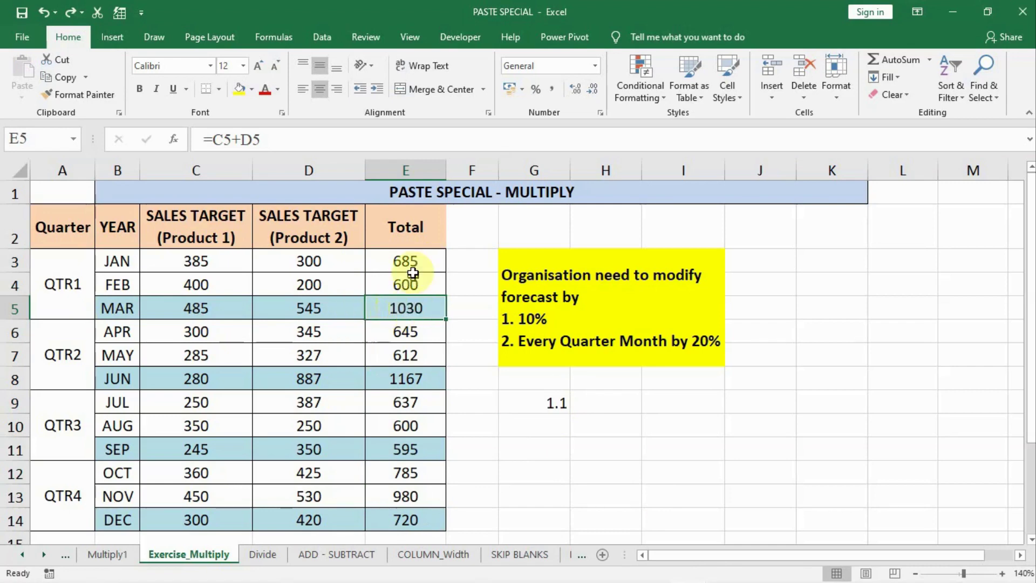
click(401, 261)
click(397, 286)
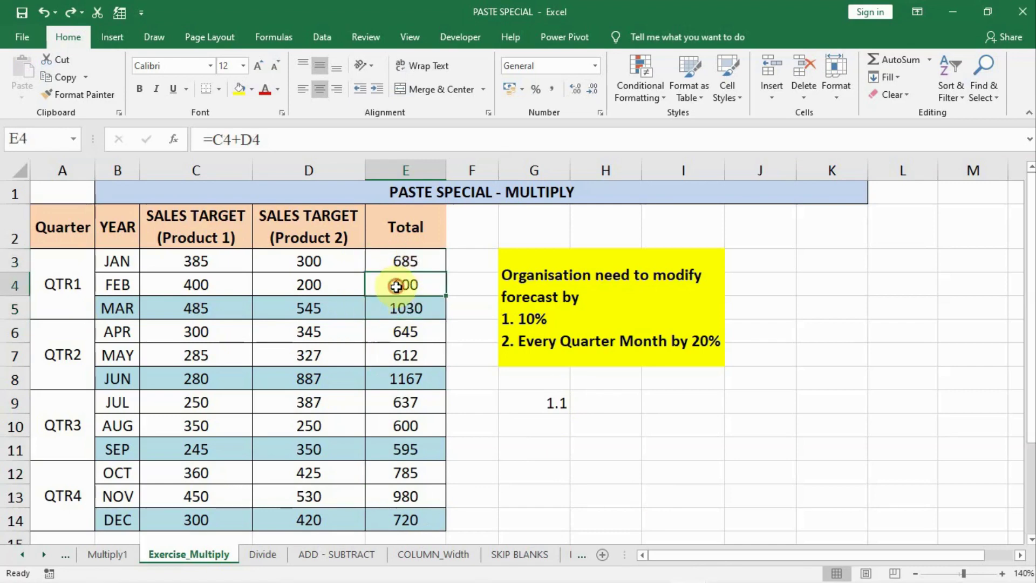
click(536, 402)
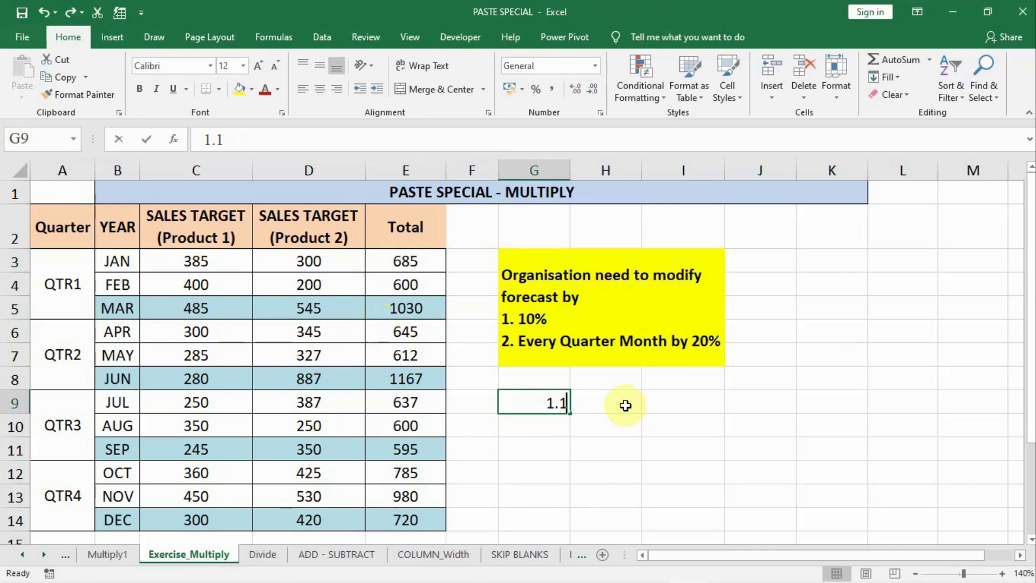
Replace G9:G11 with the multipliers 1, 1, 1.2 and copy the block
key(BackSpace)
key(BackSpace)
key(Return)
text(1)
key(Return)
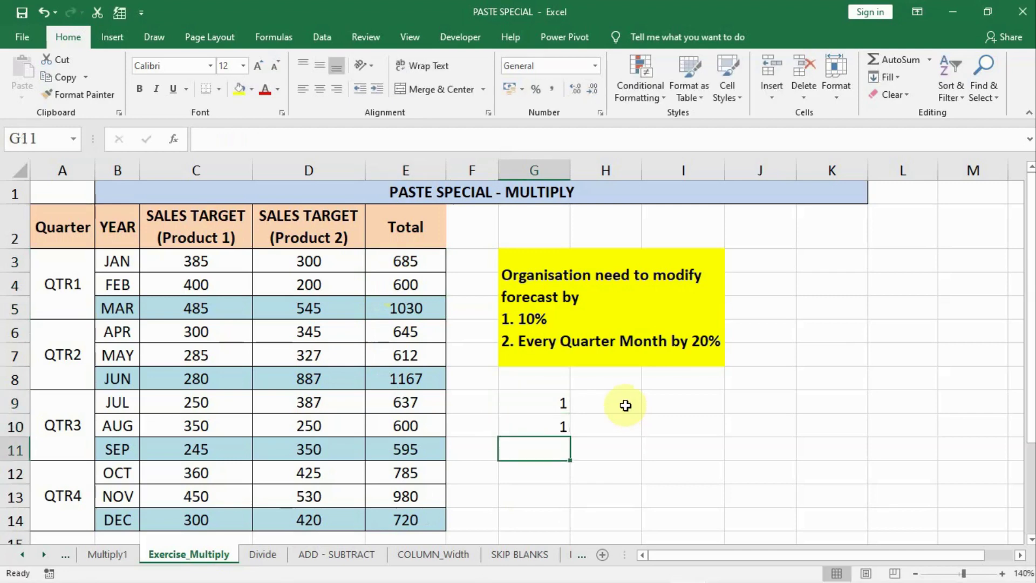
text(1.2)
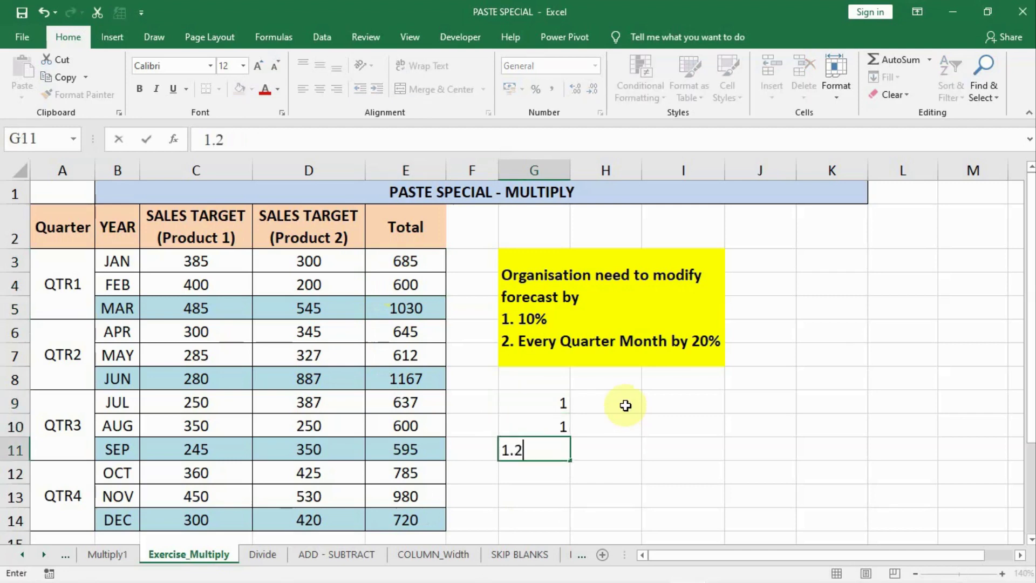
key(Return)
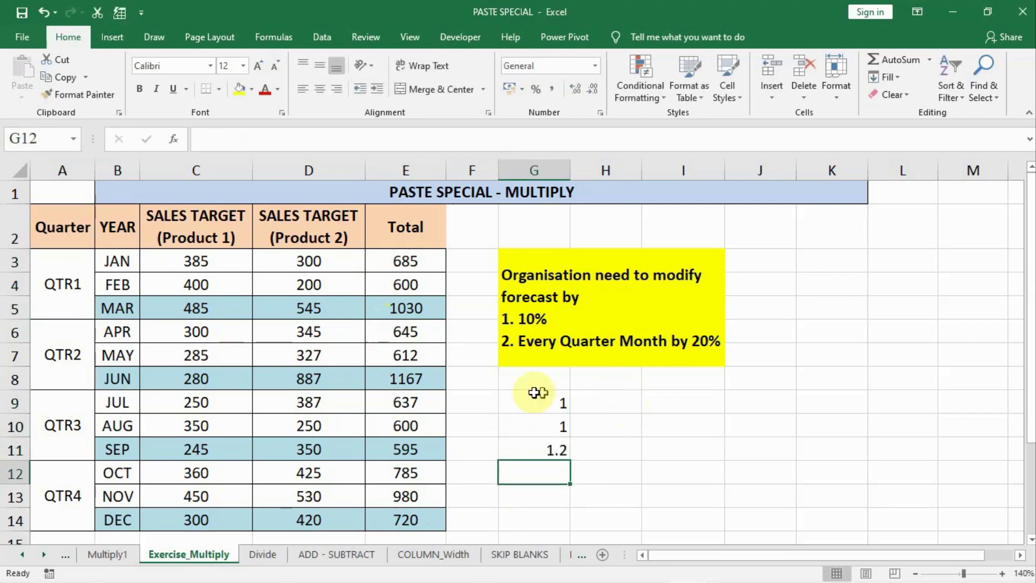
drag(533, 399, 530, 442)
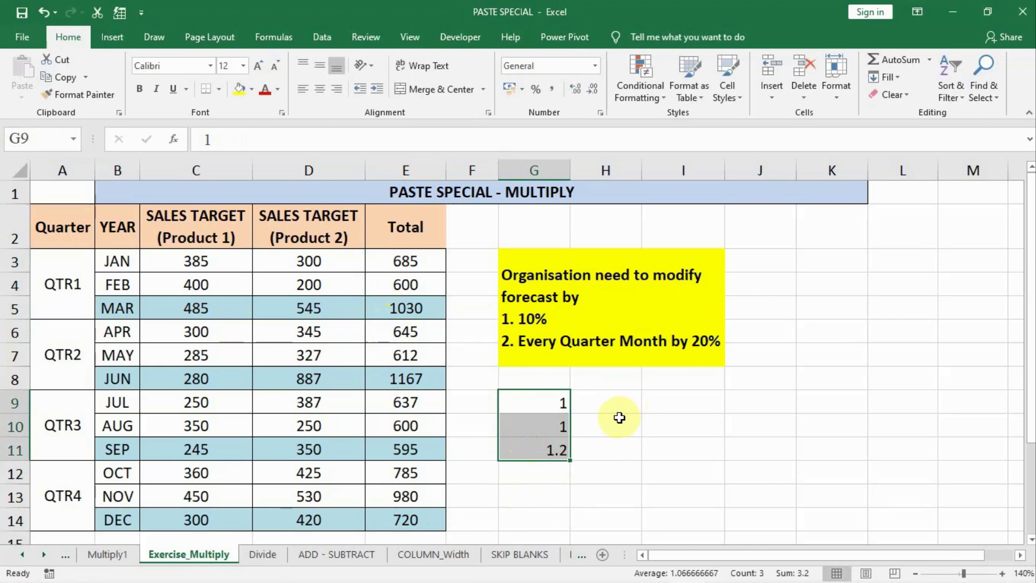
key(ctrl+c)
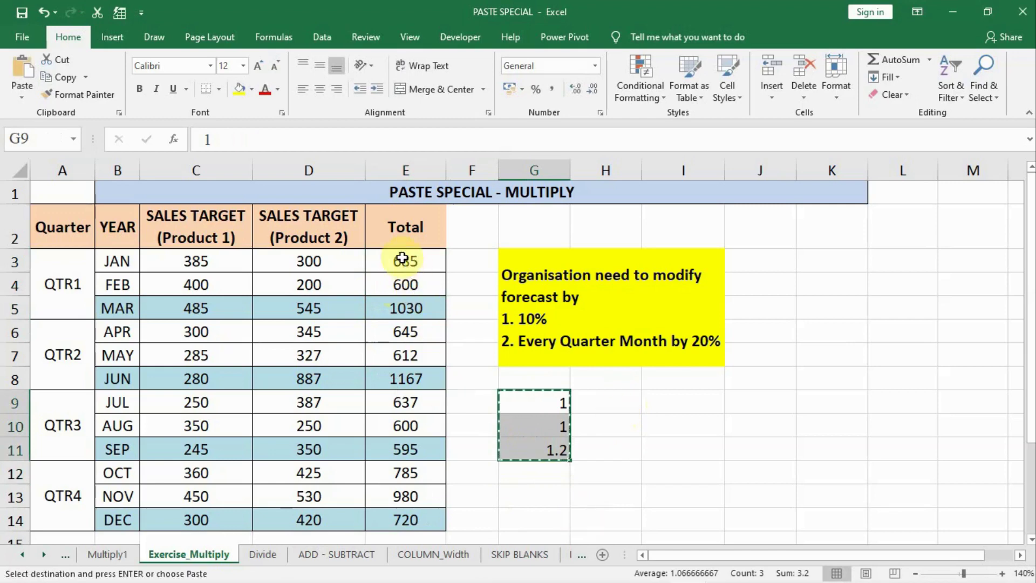
Paste Special Multiply the 1/1/1.2 pattern onto totals E3:E14, raising quarter-end months 20%
drag(400, 256, 393, 512)
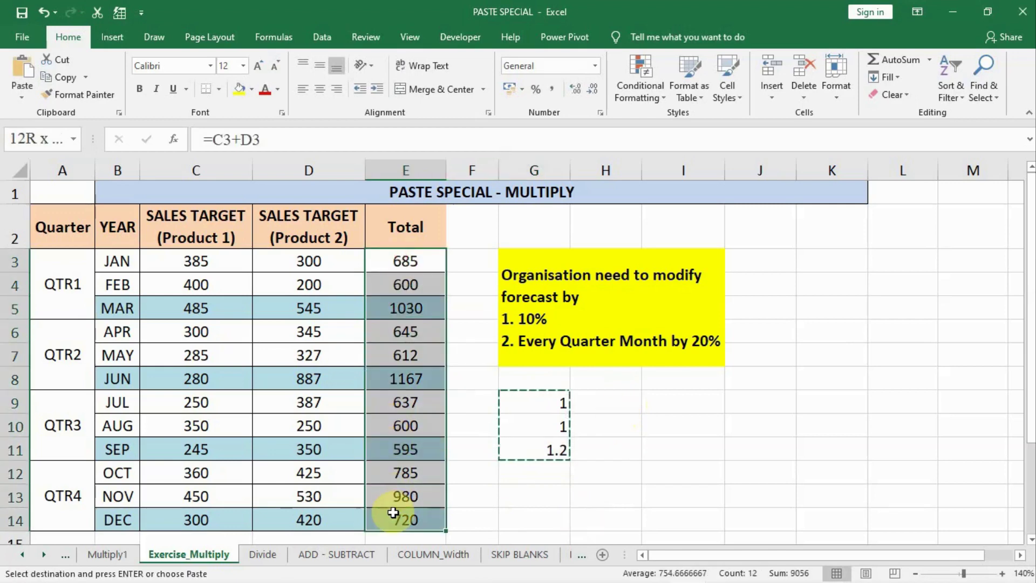
right_click(405, 324)
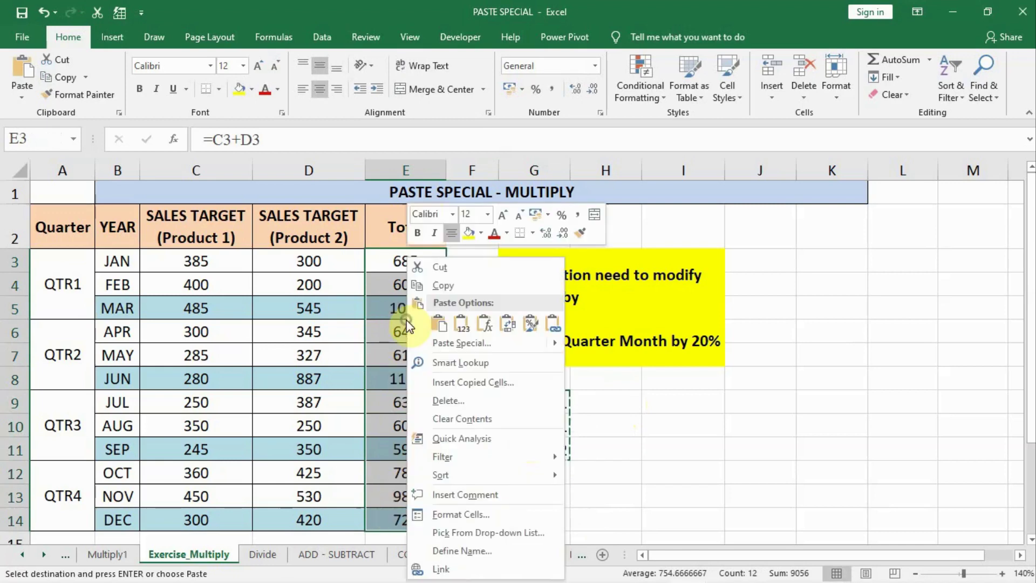
click(445, 345)
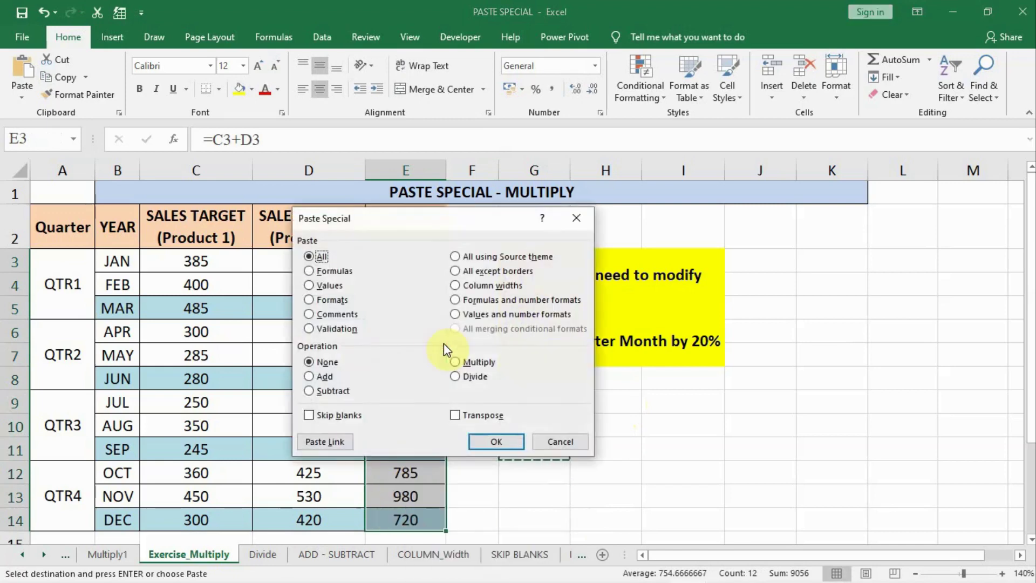
click(460, 360)
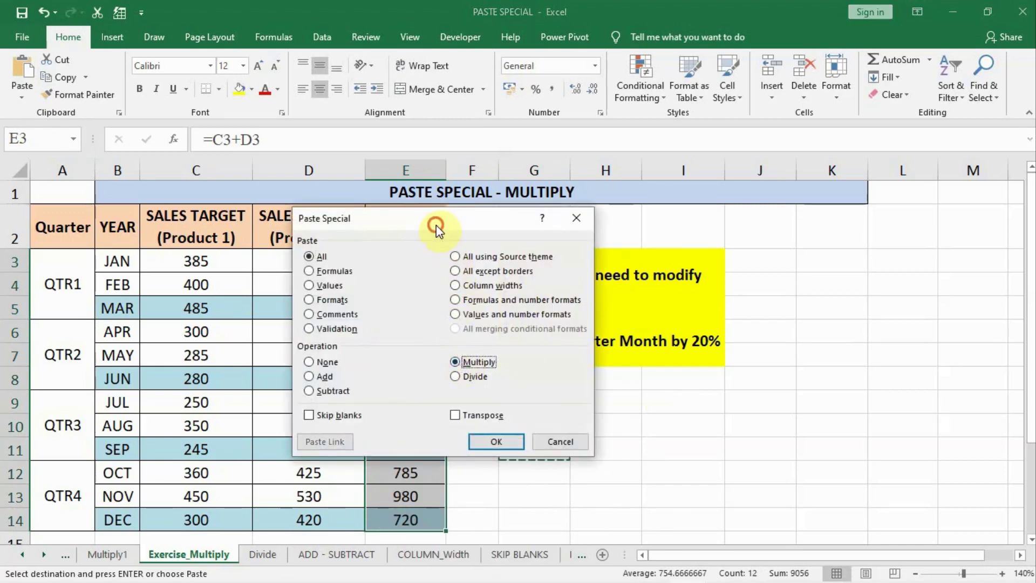
drag(435, 225, 630, 129)
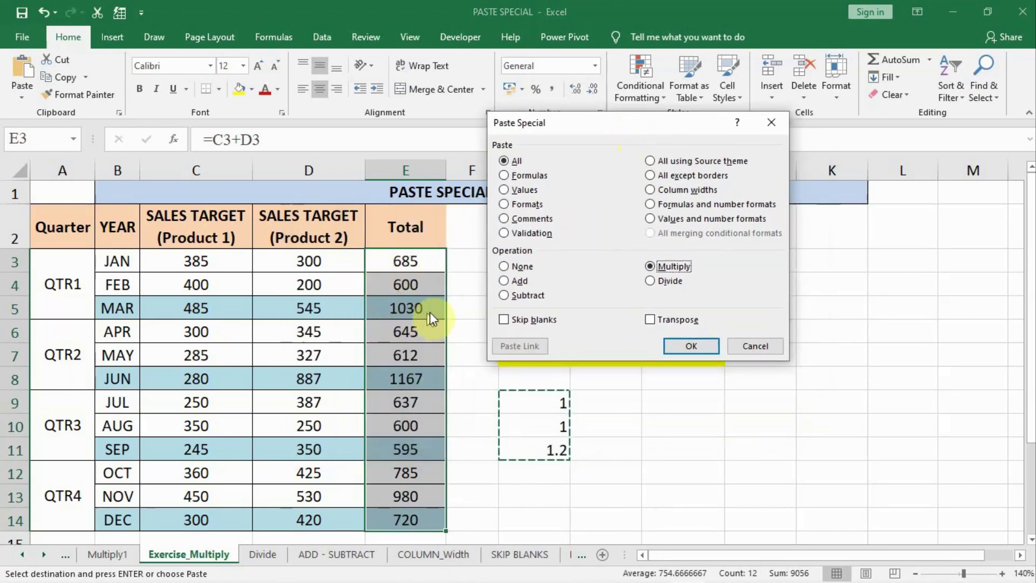
click(698, 346)
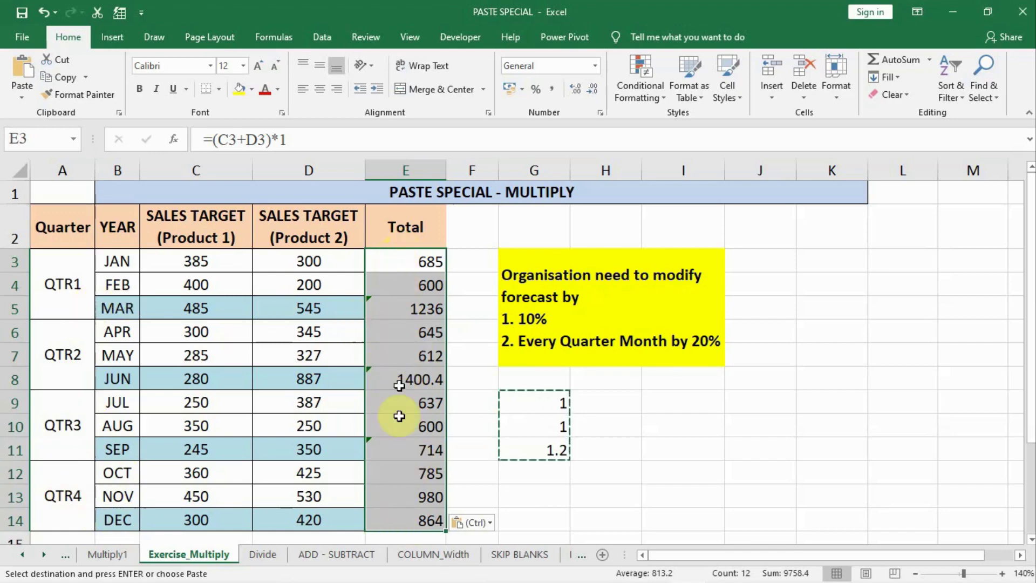
click(421, 415)
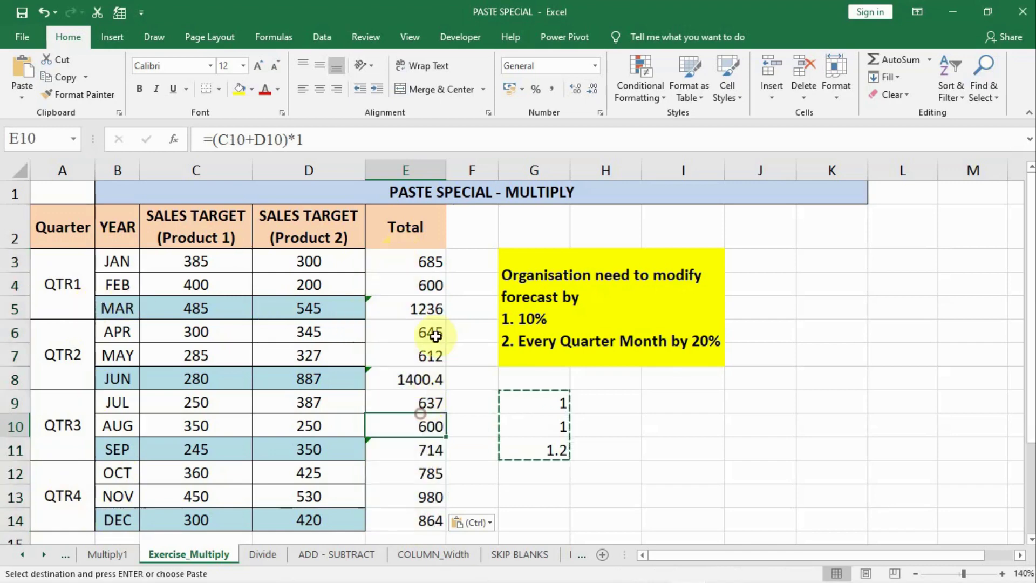
click(402, 259)
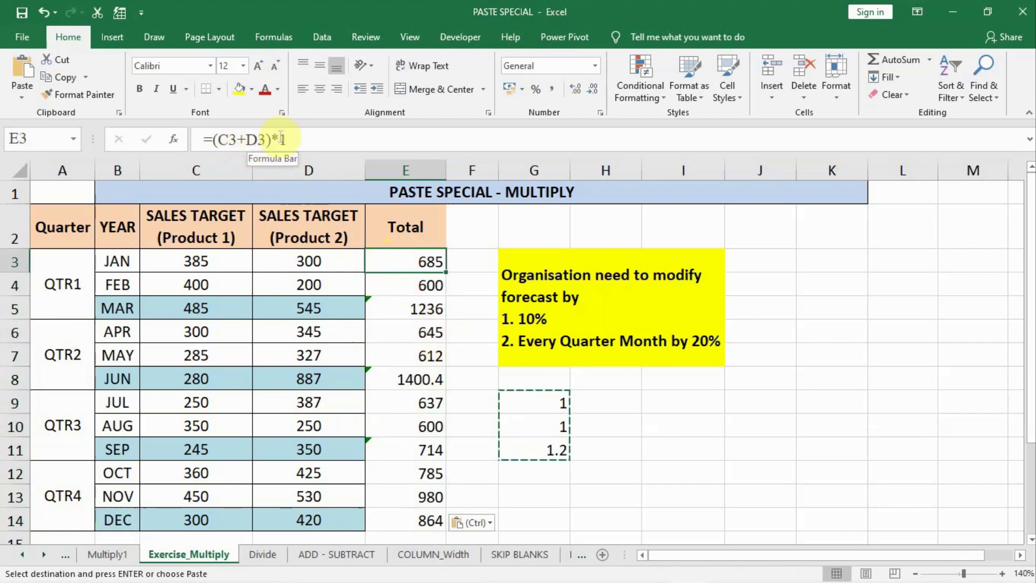
click(406, 286)
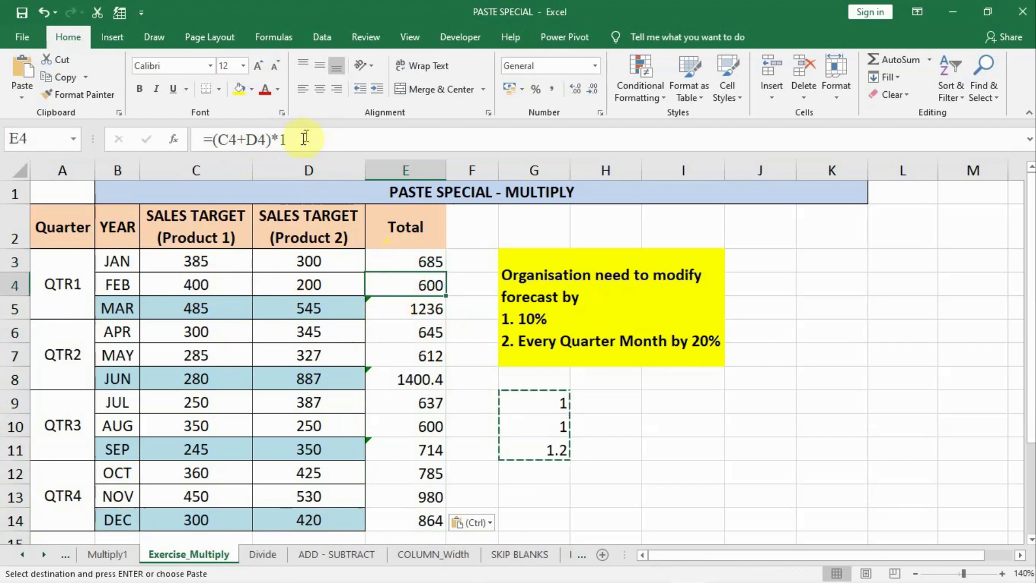
click(414, 302)
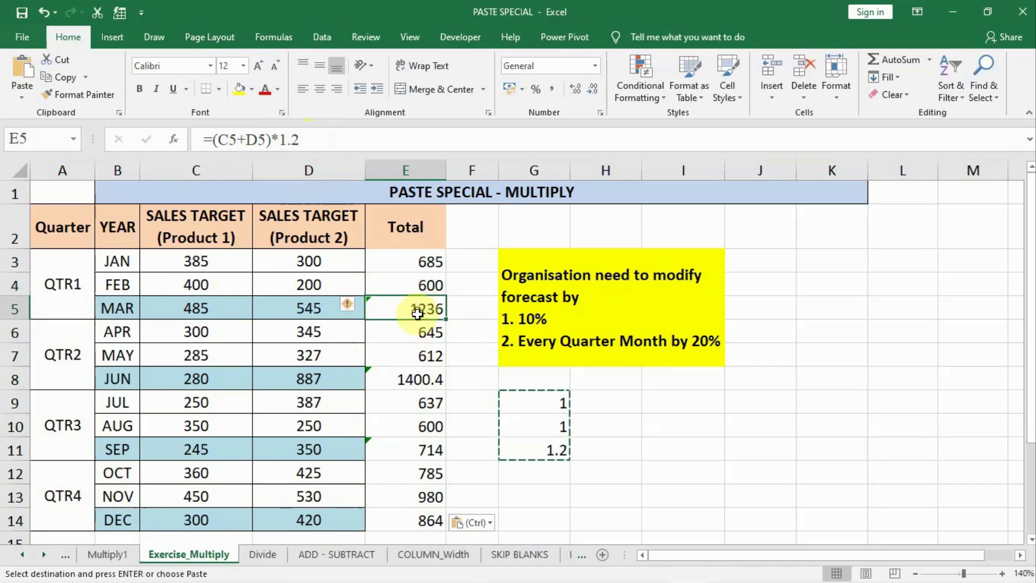